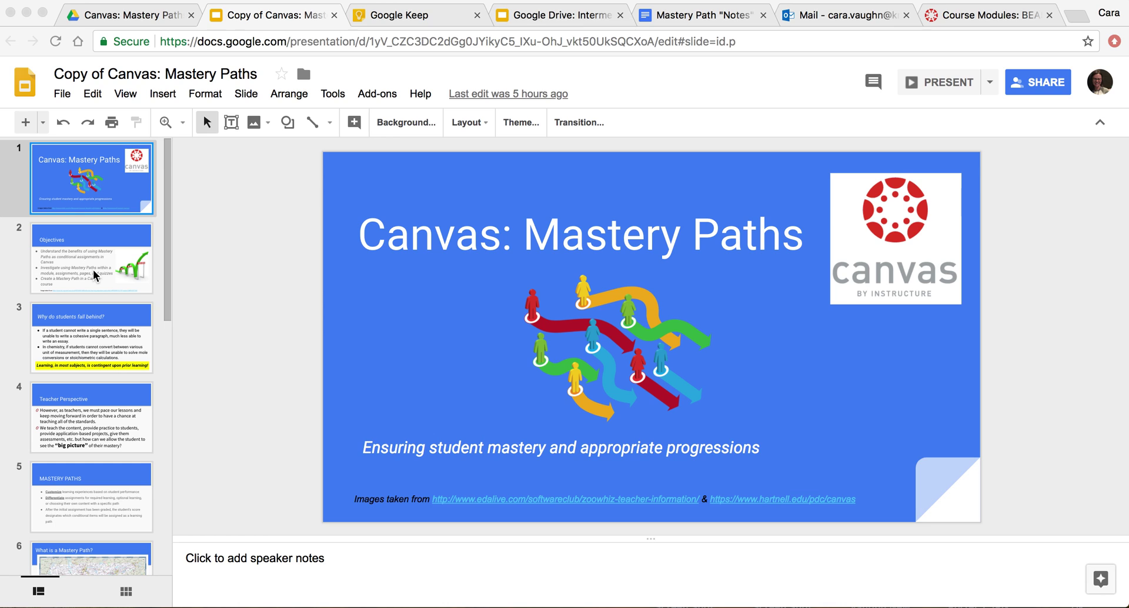
Show the Objectives slide and the "Why do students fall behind?" slide of the Mastery Paths presentation.
click(94, 275)
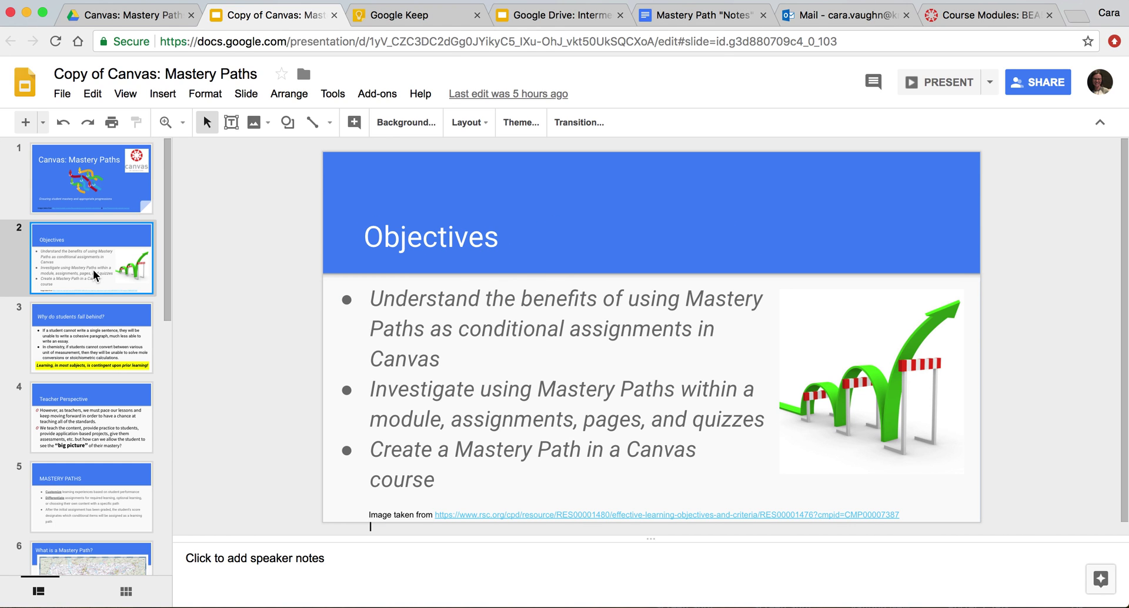
key(Down)
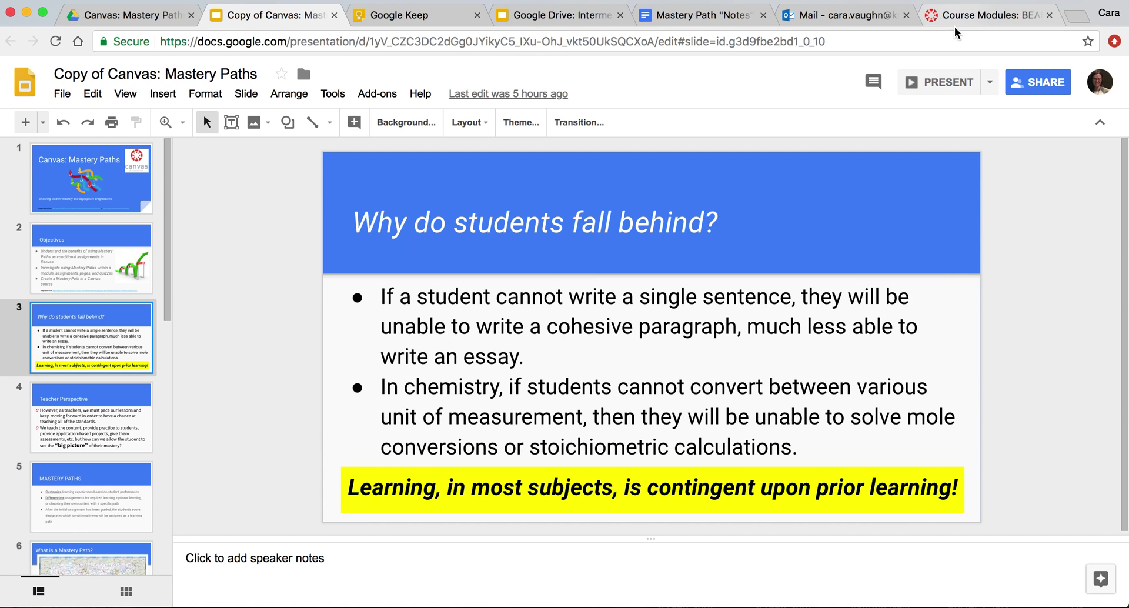
Switch to the Canvas course modules and view the Remediation (Unit 1): Metric System/Conversions page in Unit 7.
click(968, 19)
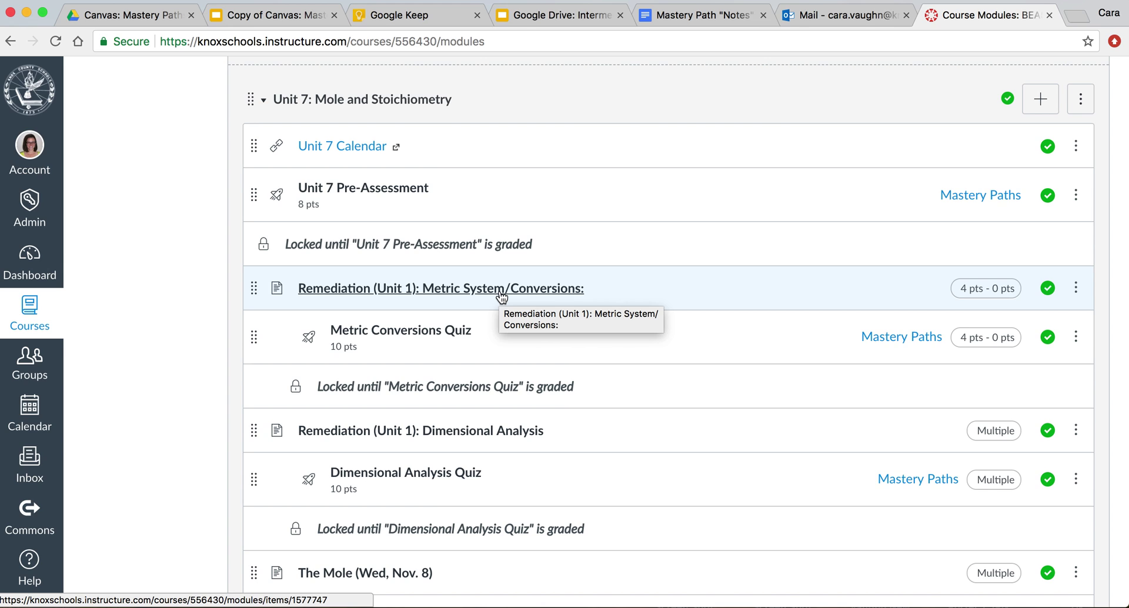
click(502, 289)
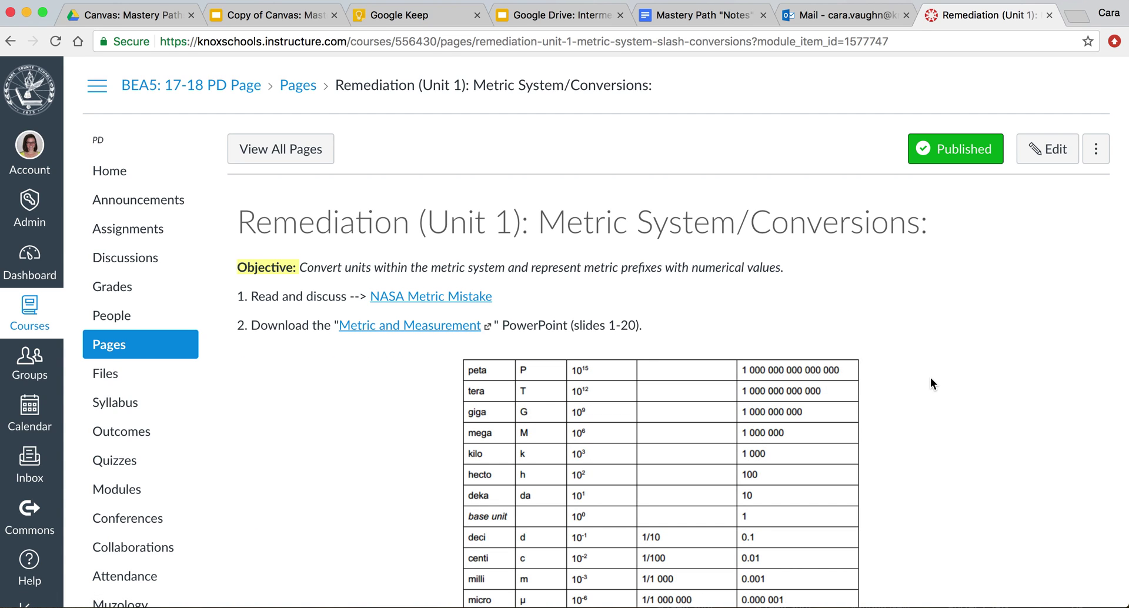
scroll(931, 379, down, 3)
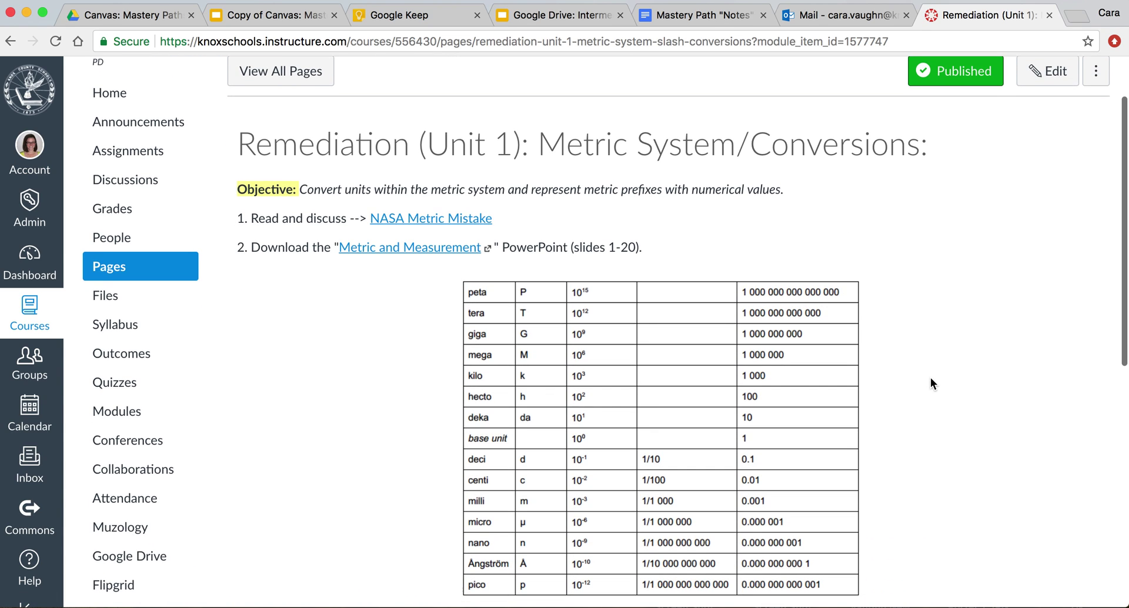
Edit the Metric System/Conversions page, leave it allowed in mastery paths, and save it.
click(1032, 75)
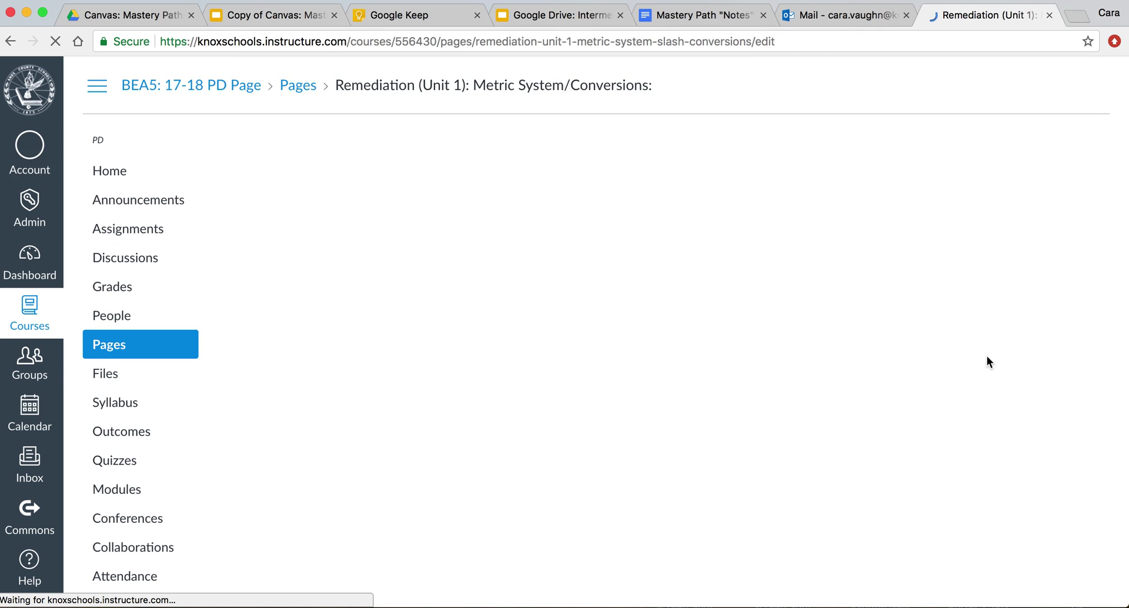
scroll(910, 366, down, 3)
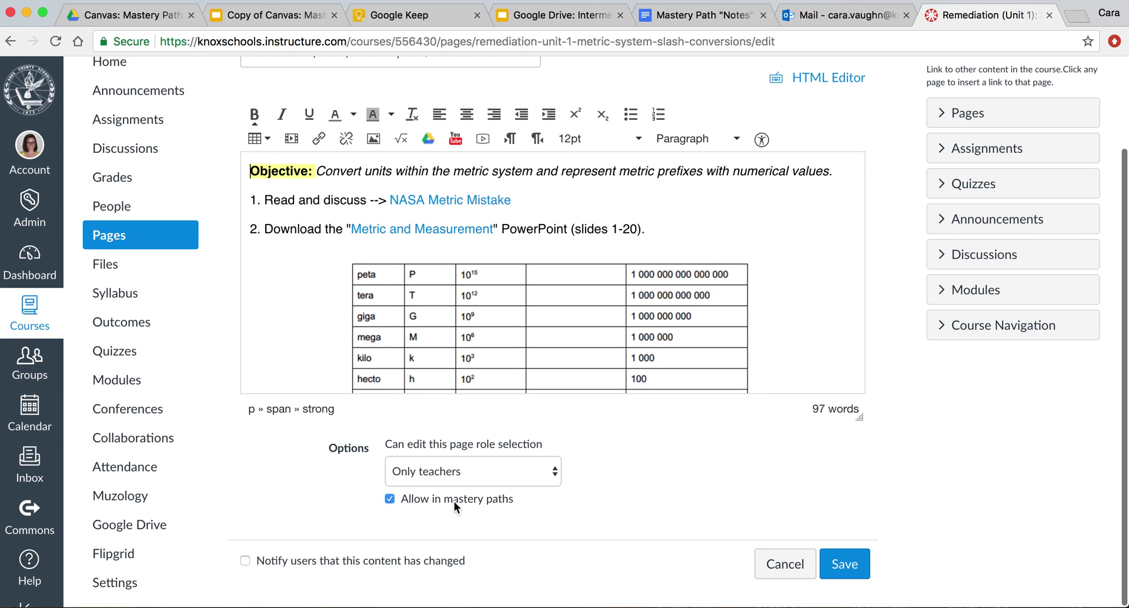
click(403, 500)
click(397, 499)
click(853, 566)
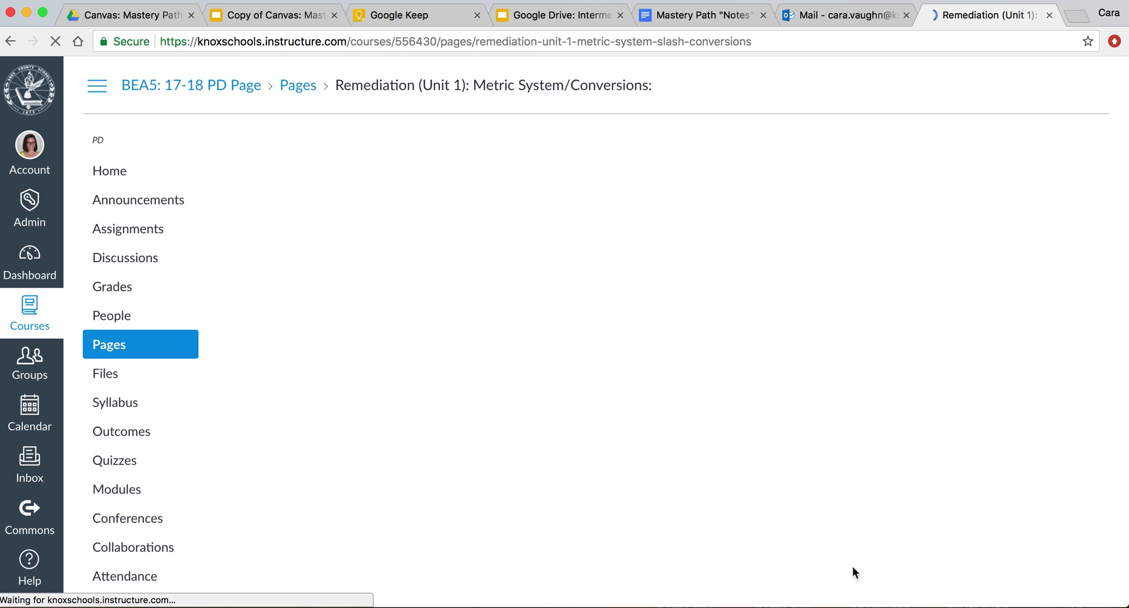
From the course modules, open the Unit 7 Pre-Assessment quiz for editing and bring up its Mastery Paths settings.
click(137, 490)
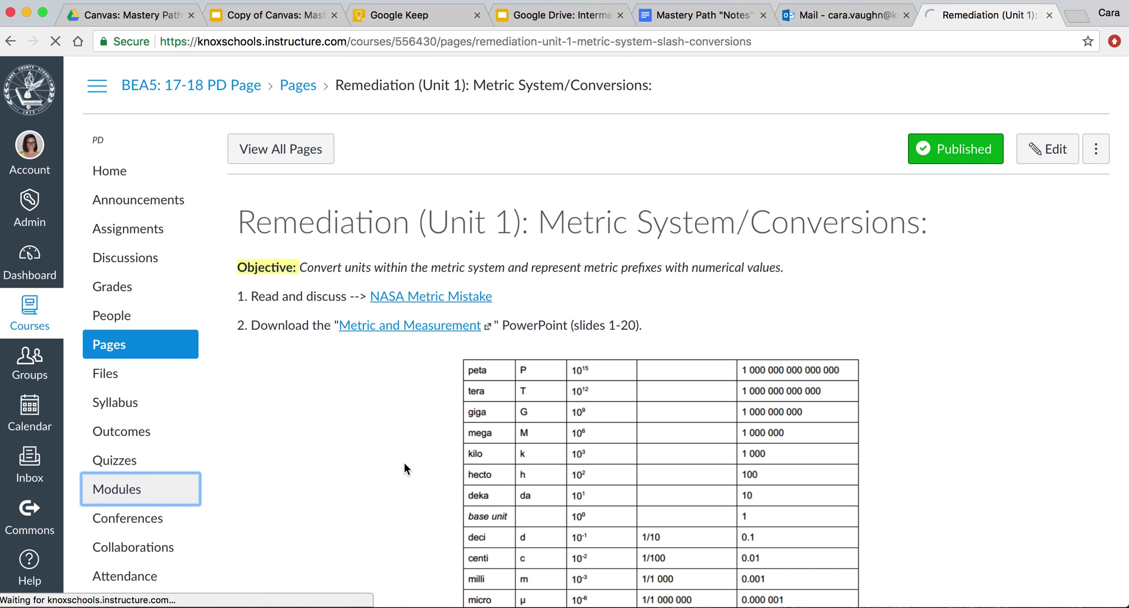
scroll(403, 469, down, 3)
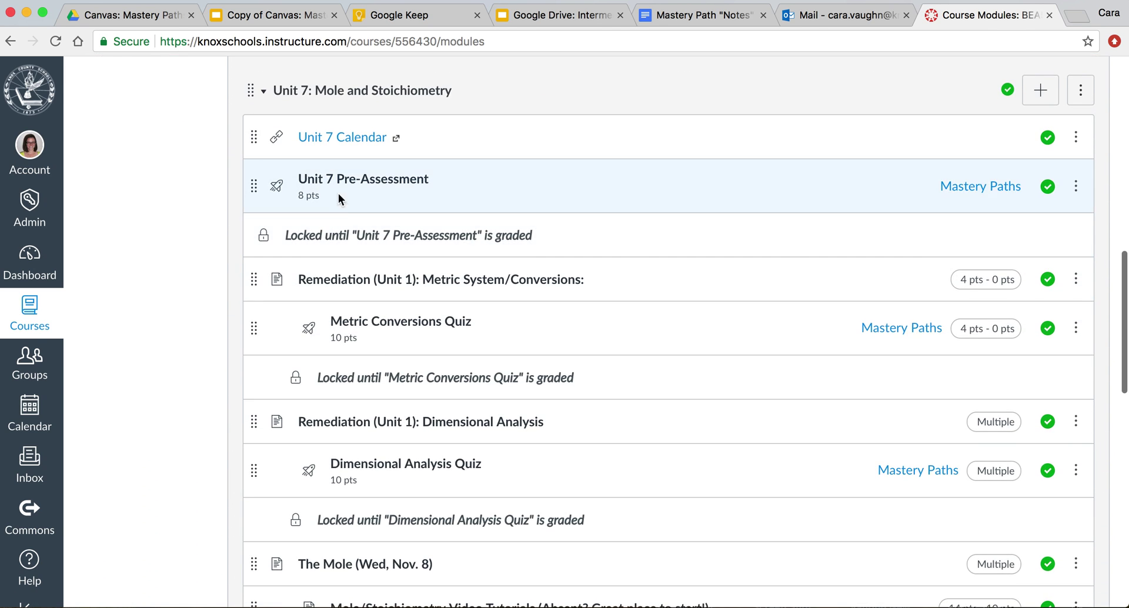
click(371, 185)
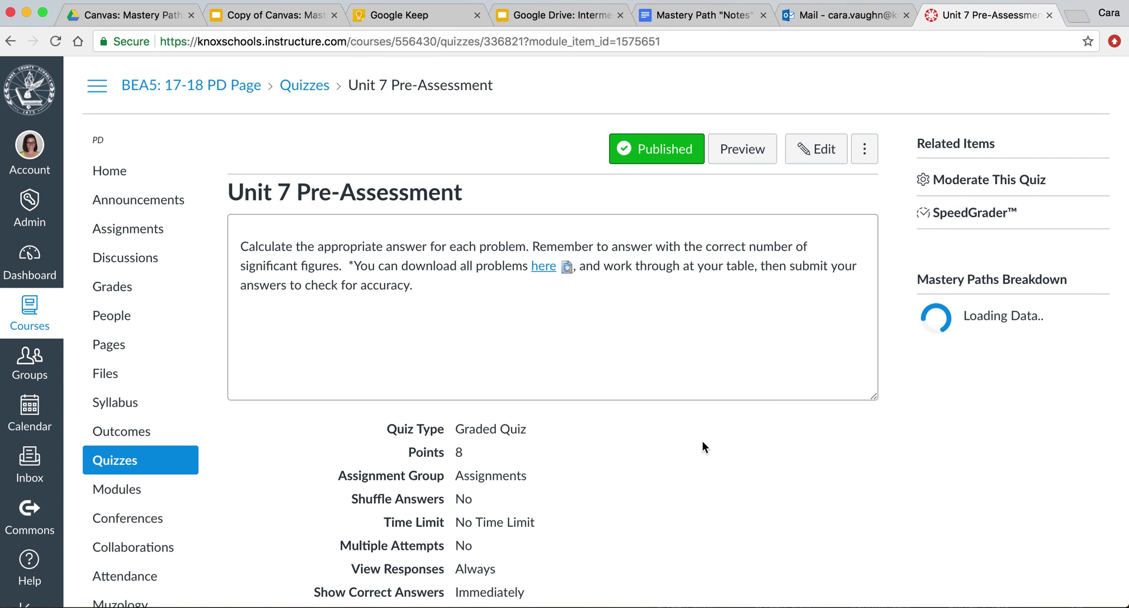
click(824, 154)
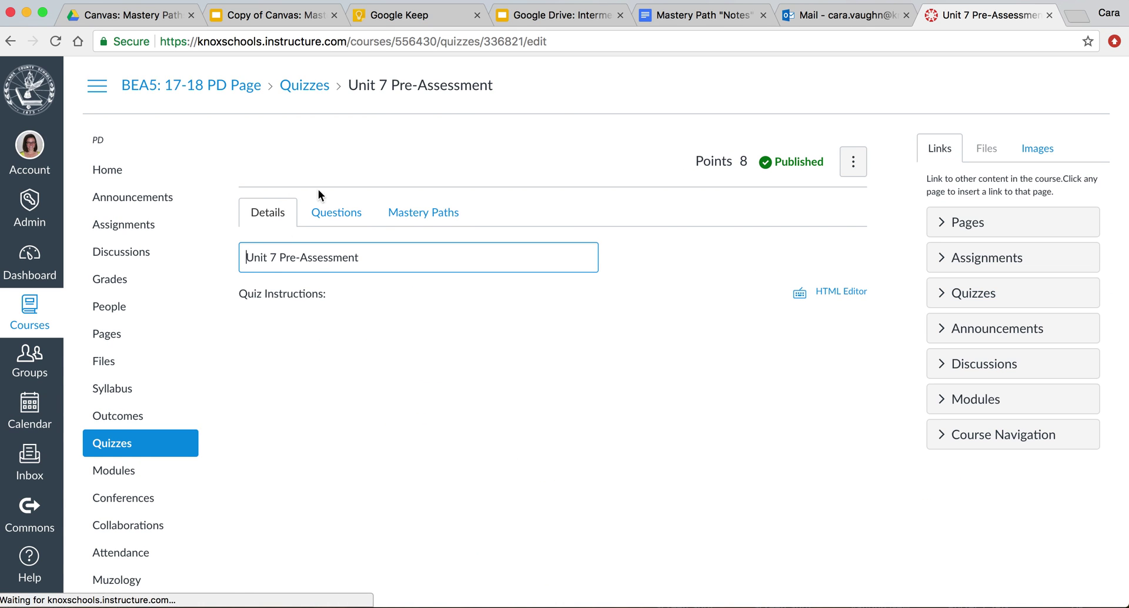
click(418, 219)
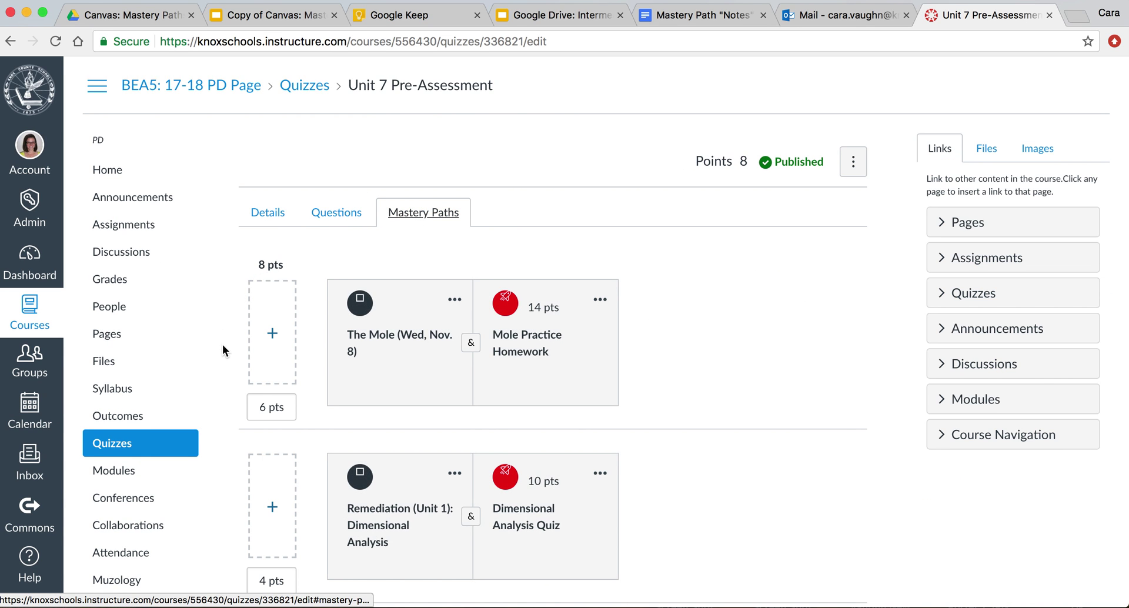
Review the conditional content assigned to each score range of the Unit 7 Pre-Assessment and save the quiz.
scroll(222, 347, down, 3)
scroll(221, 346, down, 1)
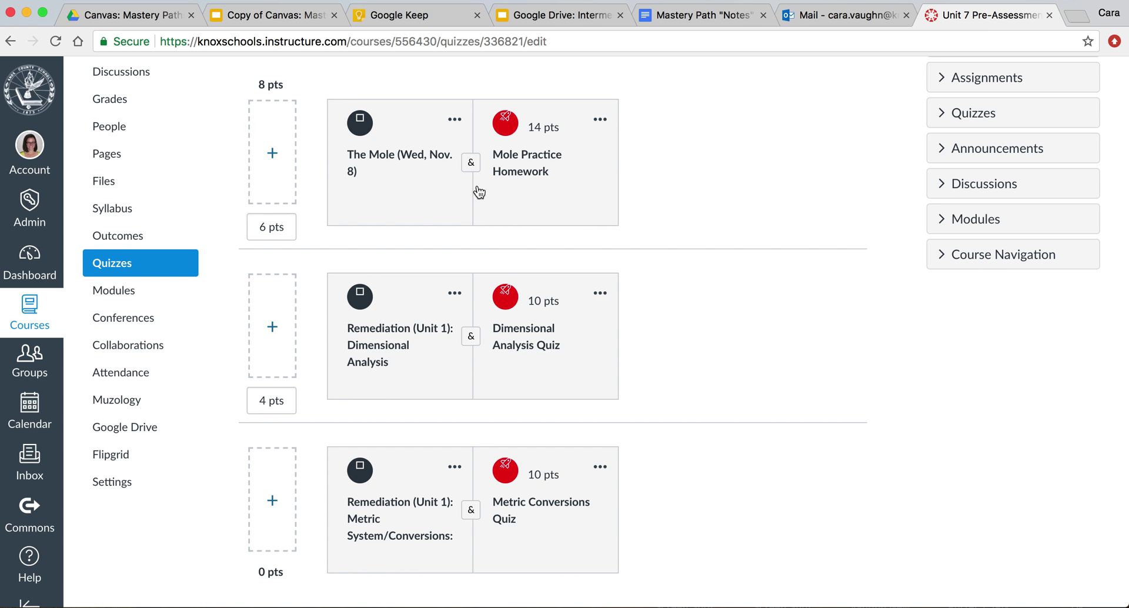
scroll(662, 355, down, 2)
scroll(662, 354, up, 2)
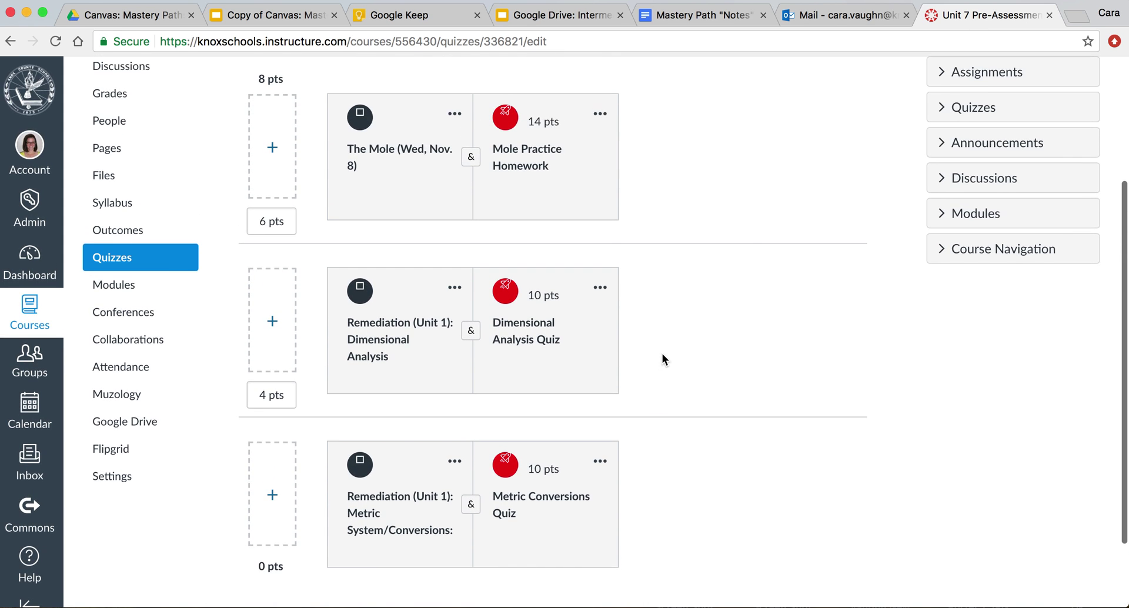
scroll(662, 354, down, 1)
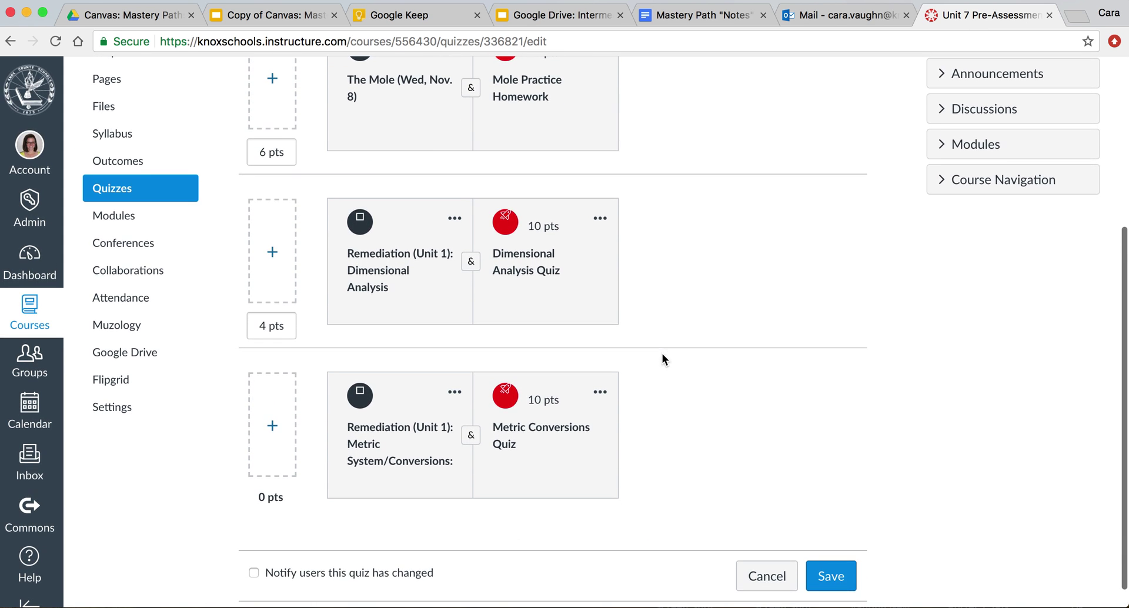
click(833, 581)
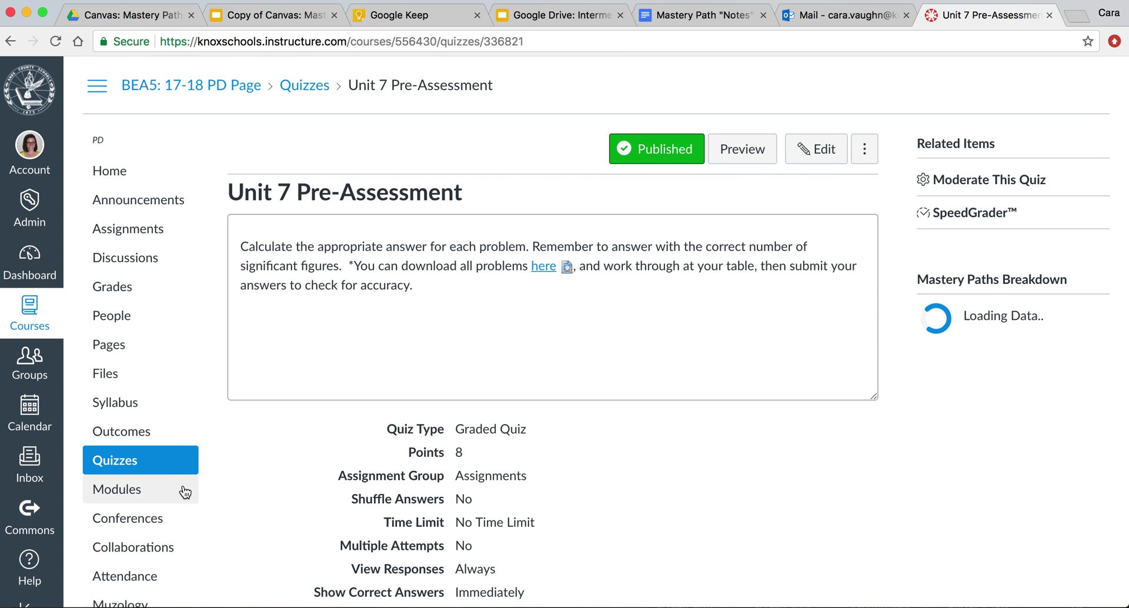
Return to the course modules, then enter Student View from the course settings.
click(164, 498)
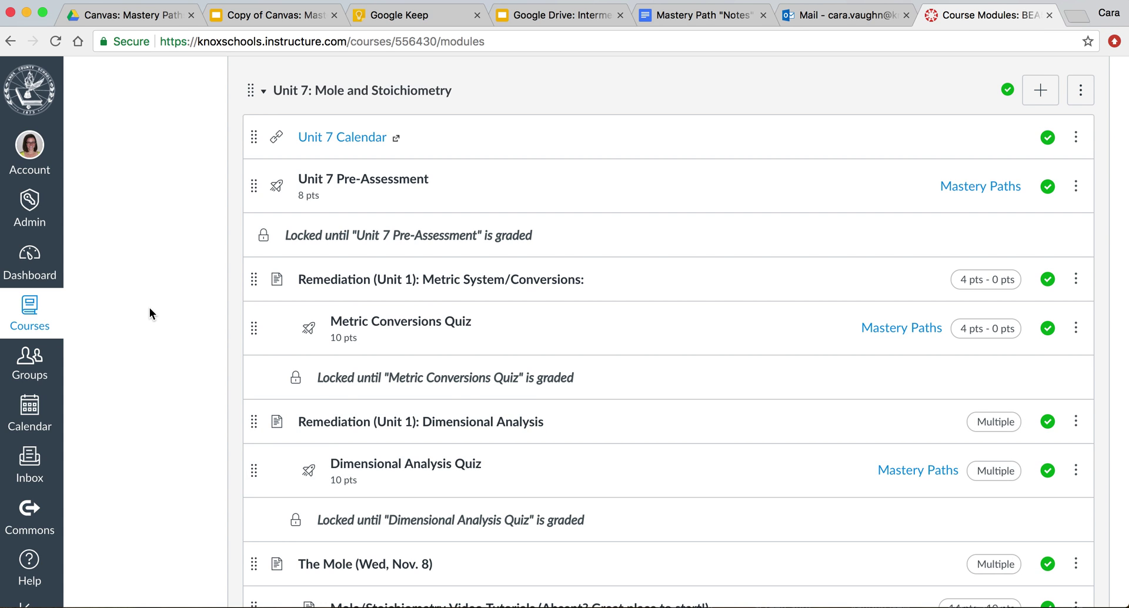
scroll(149, 308, up, 5)
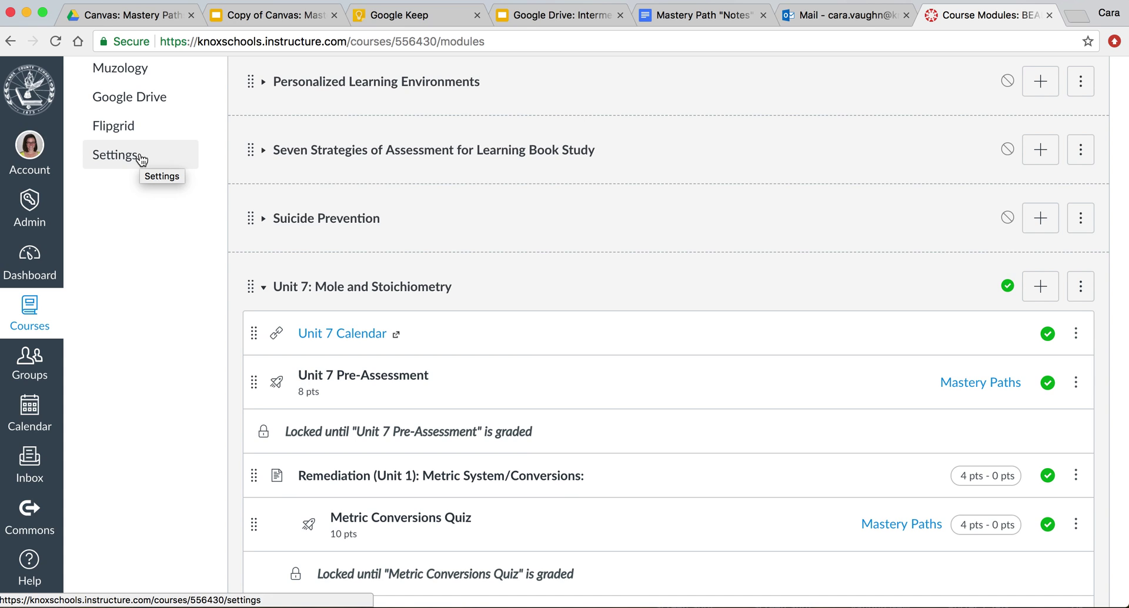
click(141, 160)
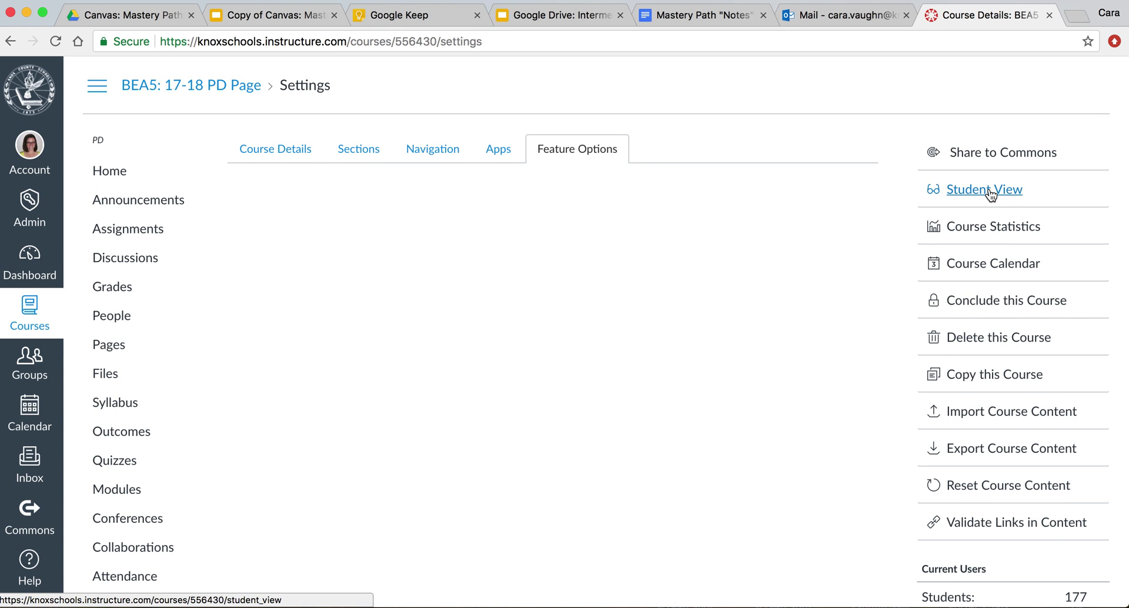
click(991, 191)
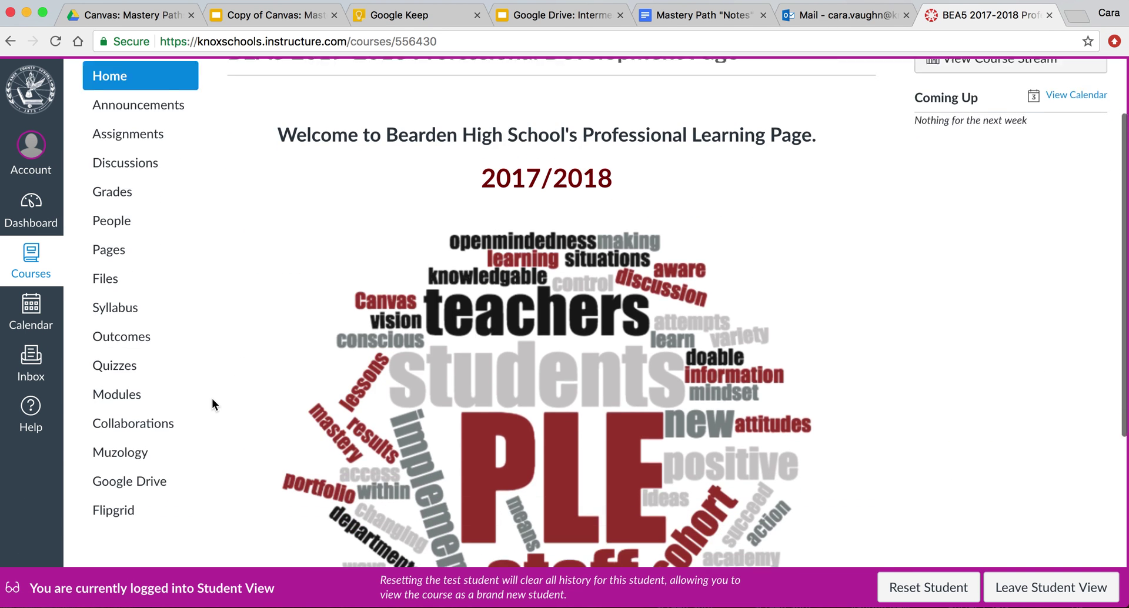
Examine how the Unit 7: Mole and Stoichiometry module appears to a student.
scroll(212, 397, down, 2)
click(142, 356)
scroll(393, 373, down, 10)
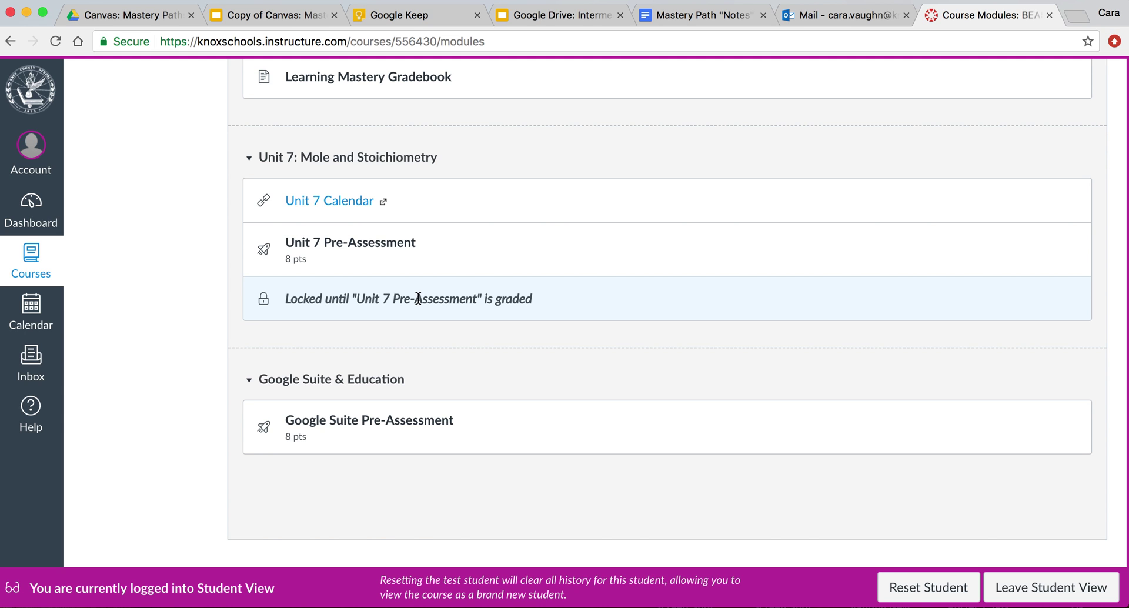
scroll(210, 231, up, 10)
scroll(210, 232, down, 3)
scroll(210, 232, down, 1)
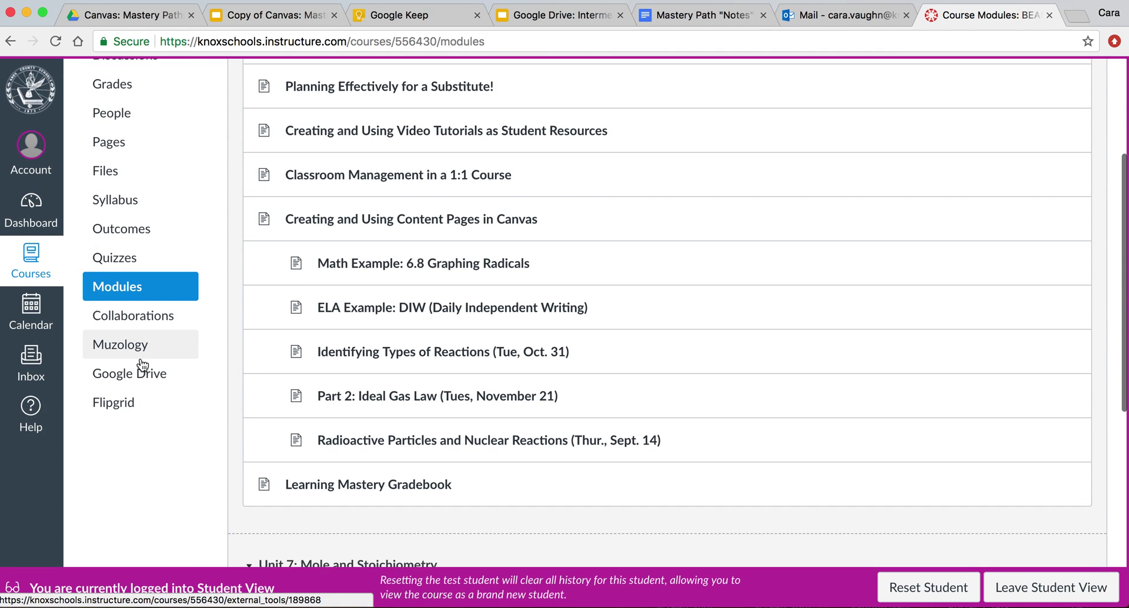
Leave Student View and examine the full Unit 7: Mole and Stoichiometry module, from the pre-assessment through the final review page.
click(1022, 589)
scroll(149, 366, down, 4)
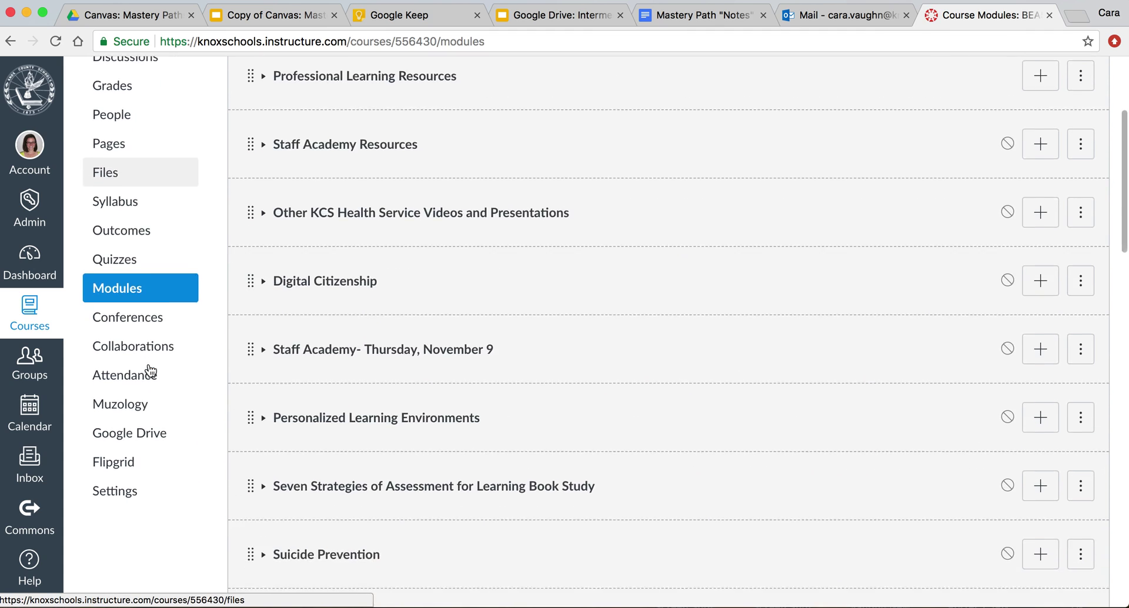
scroll(148, 368, down, 8)
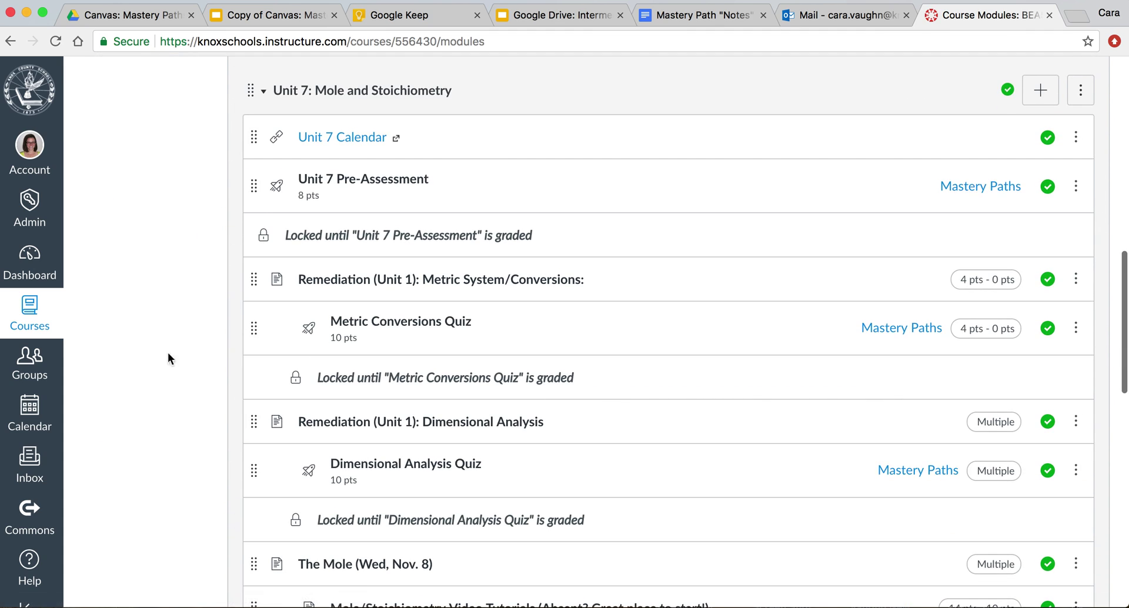
scroll(391, 443, down, 5)
scroll(392, 443, down, 3)
scroll(392, 443, up, 2)
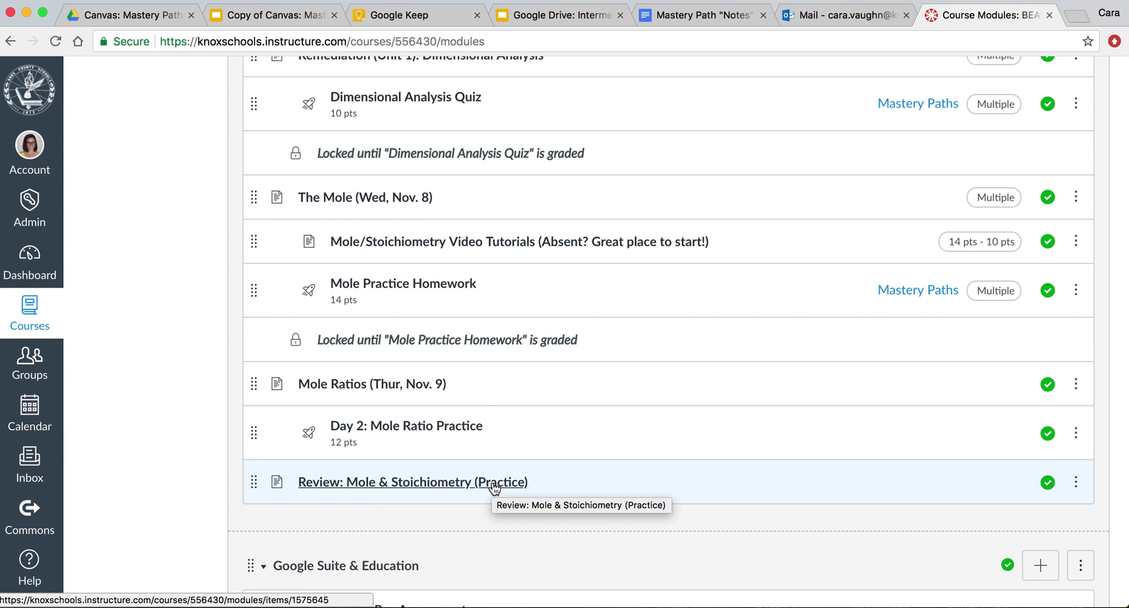
scroll(494, 487, up, 7)
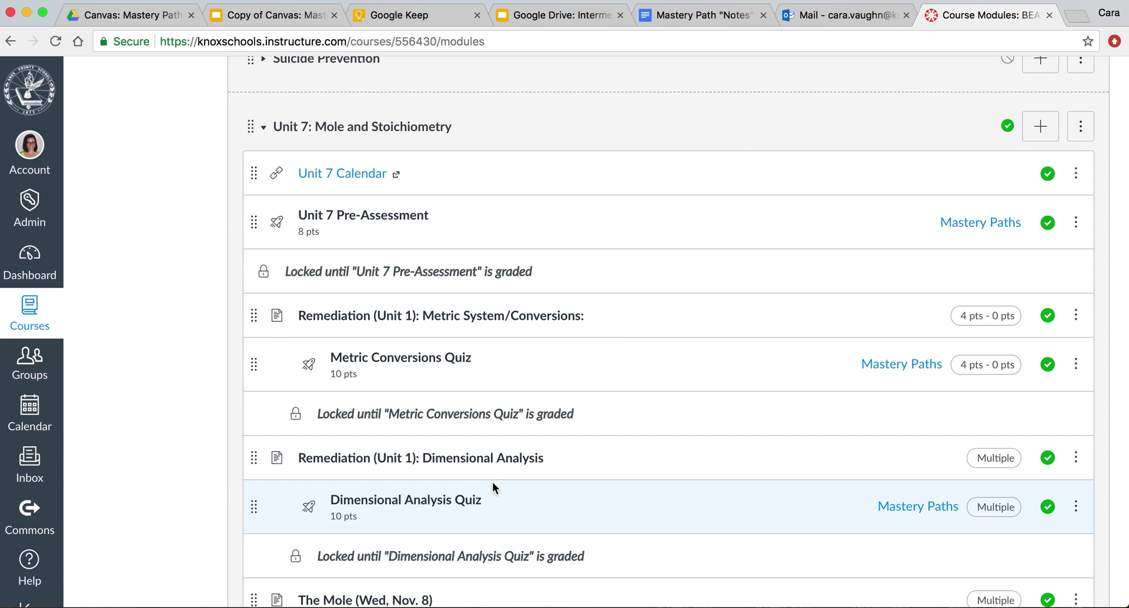
scroll(492, 482, down, 6)
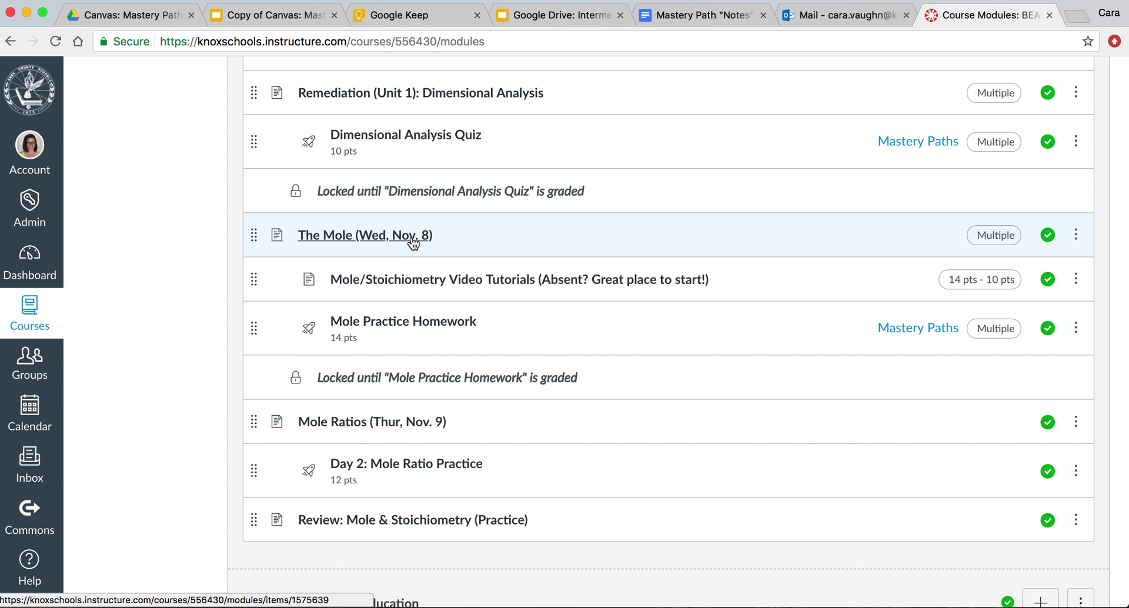
scroll(413, 242, up, 3)
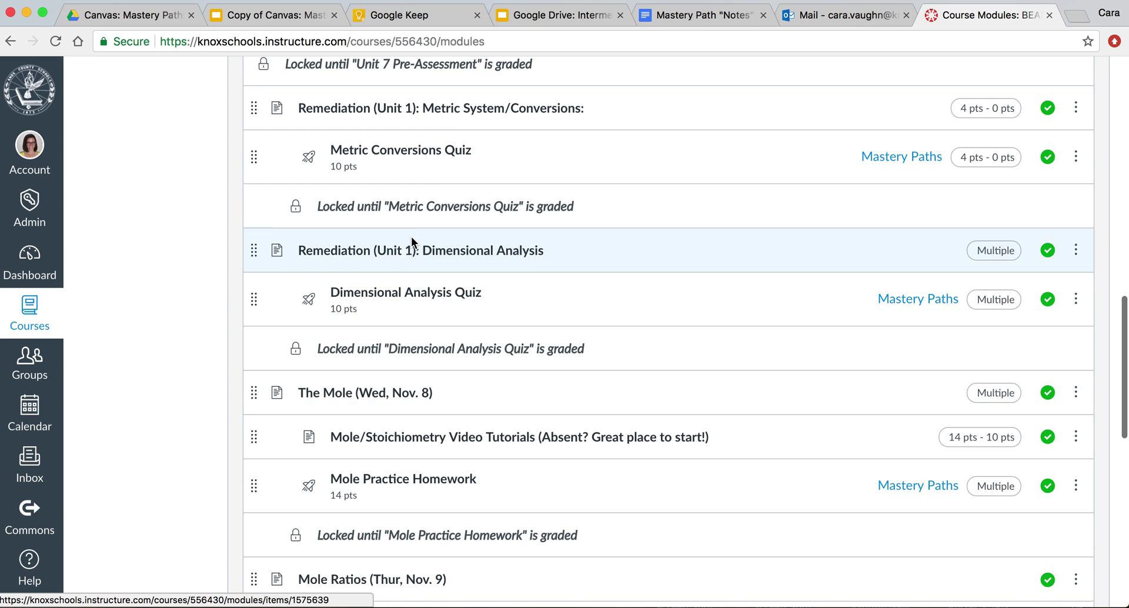
Open the Remediation (Unit 1): Dimensional Analysis page and examine its instructions, video tutorials and practice links.
click(423, 253)
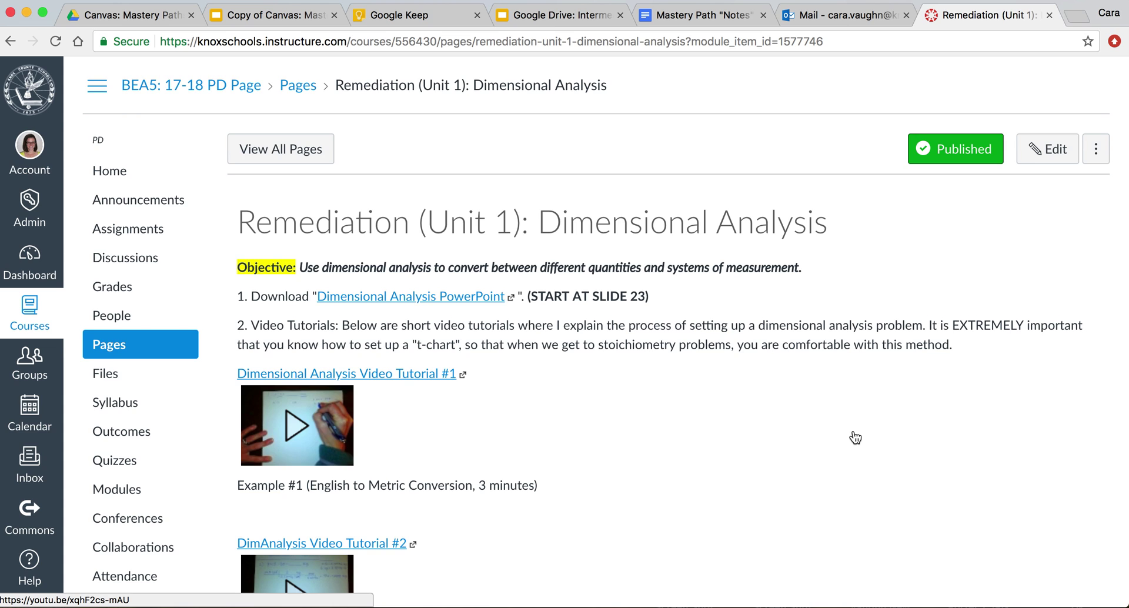
scroll(854, 437, down, 5)
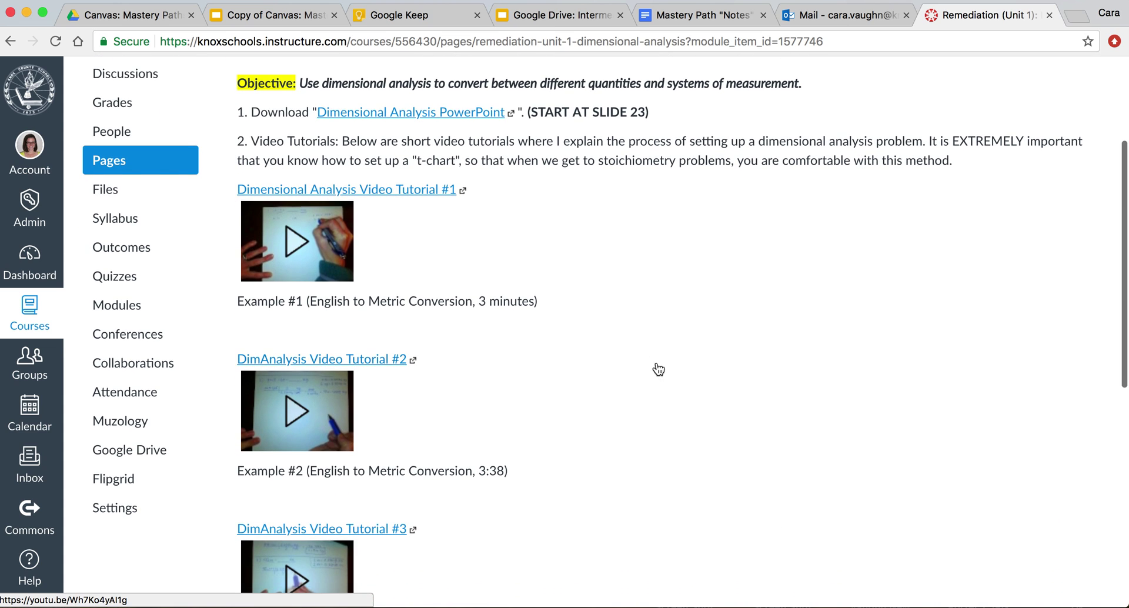
scroll(609, 374, down, 5)
scroll(609, 374, down, 1)
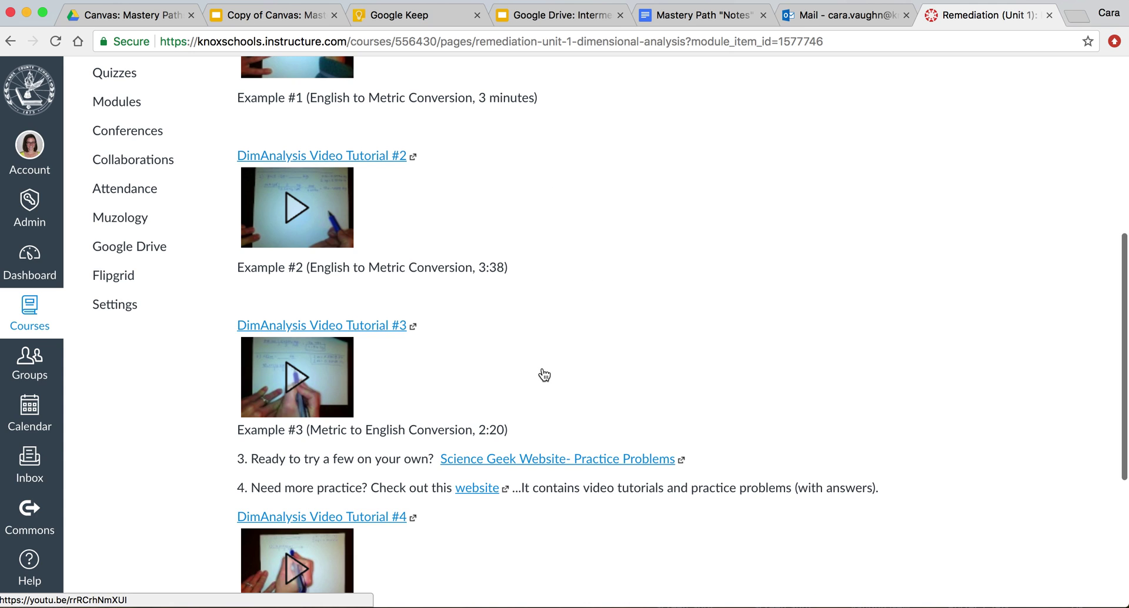
scroll(544, 374, down, 6)
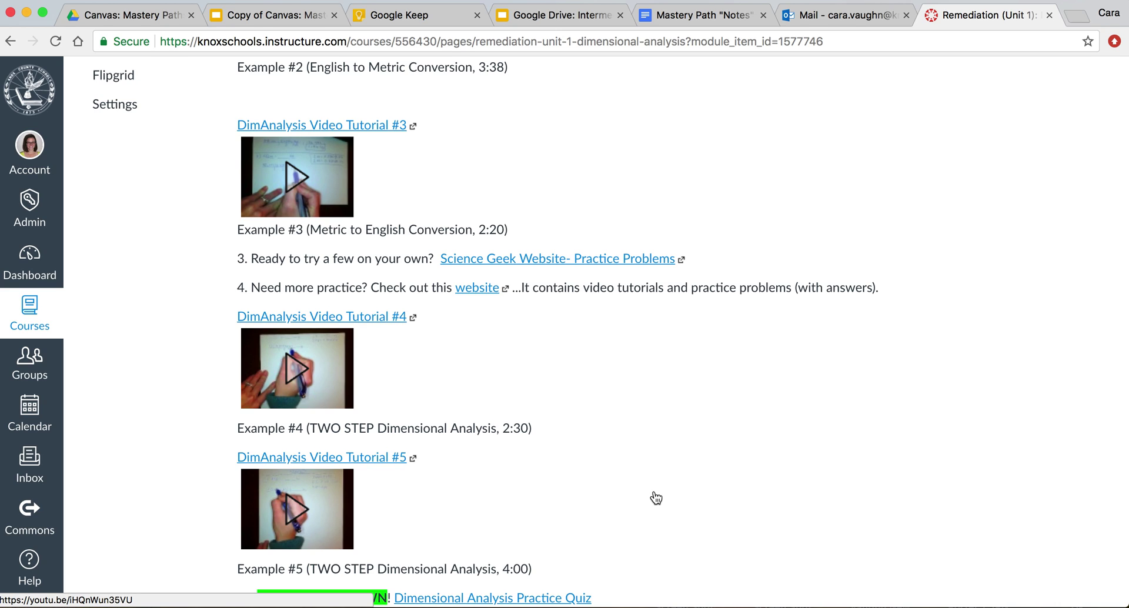
scroll(656, 498, down, 3)
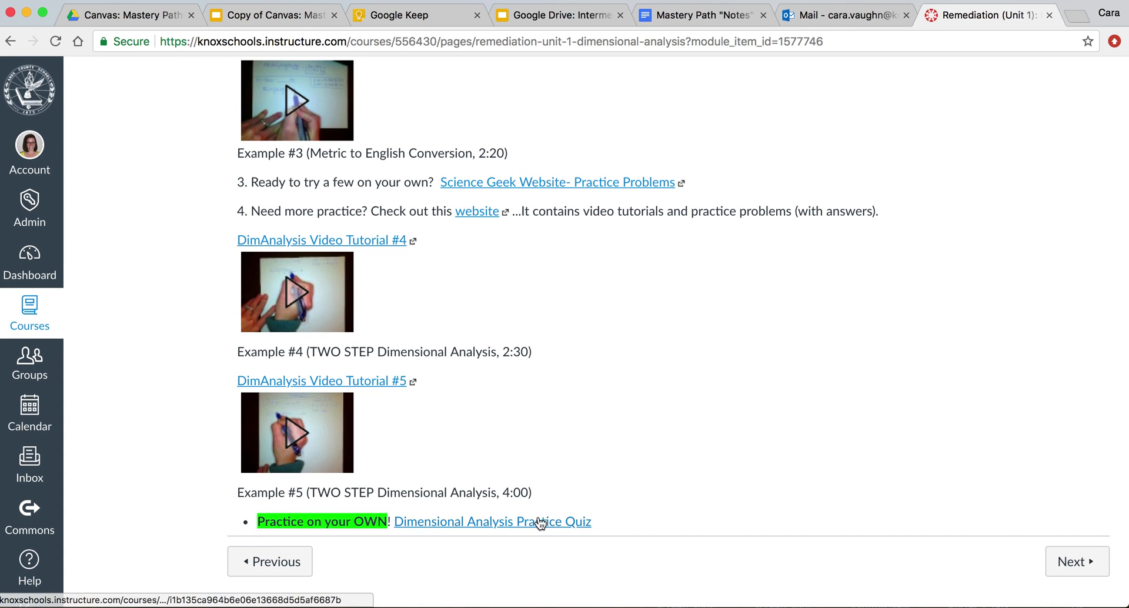
scroll(644, 448, up, 3)
scroll(645, 449, down, 3)
scroll(645, 448, up, 15)
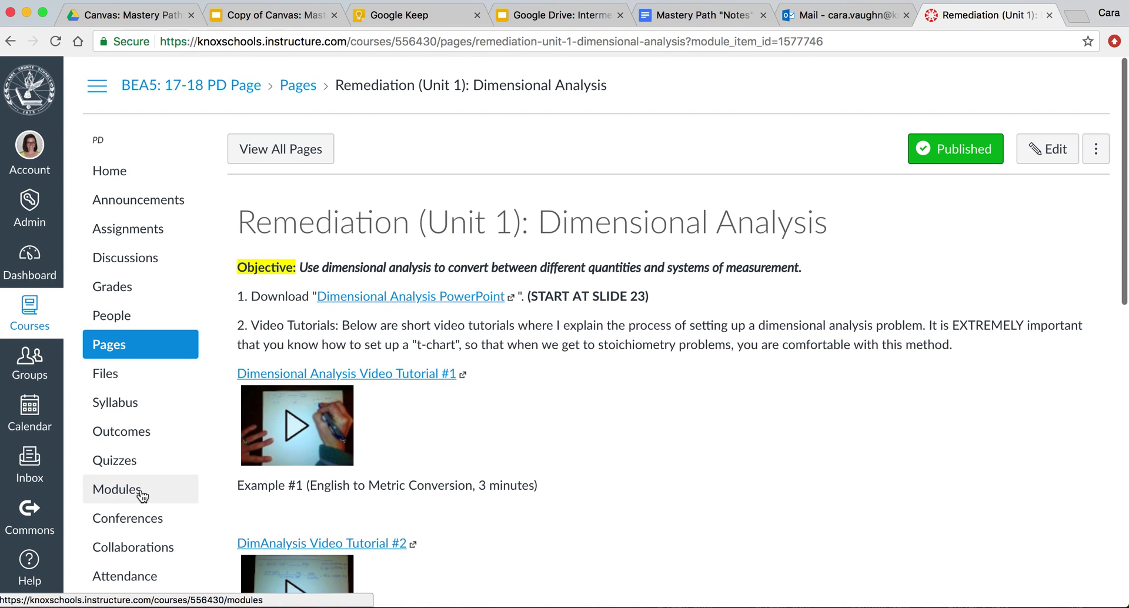
Return to the course modules and review the sequence of remediation pages, quizzes and mole lessons in Unit 7.
click(141, 491)
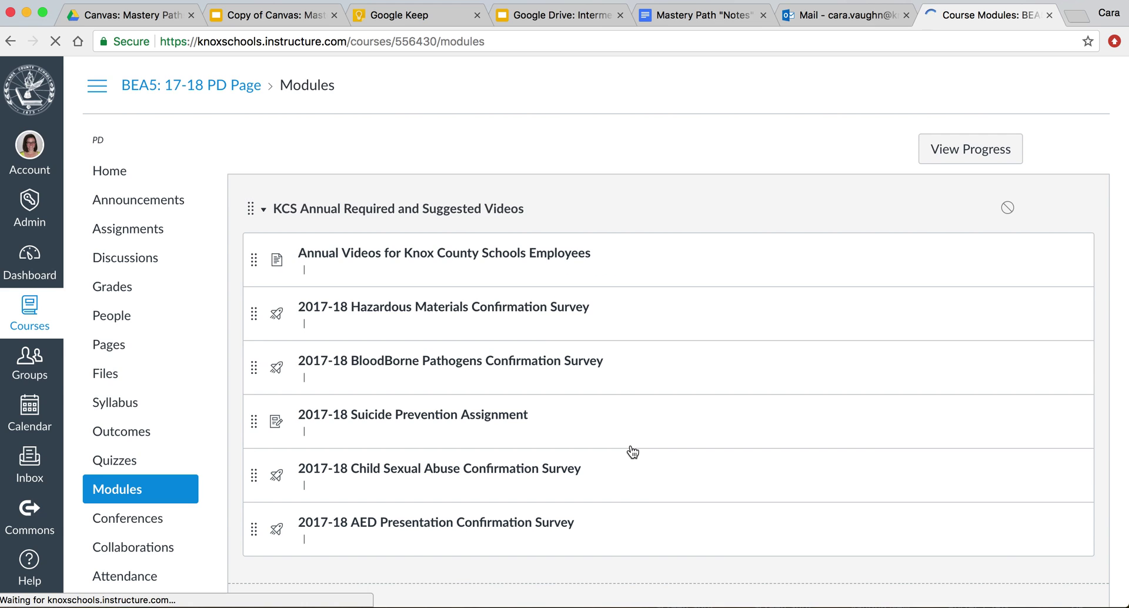
scroll(632, 452, down, 15)
scroll(633, 452, up, 3)
scroll(632, 451, down, 6)
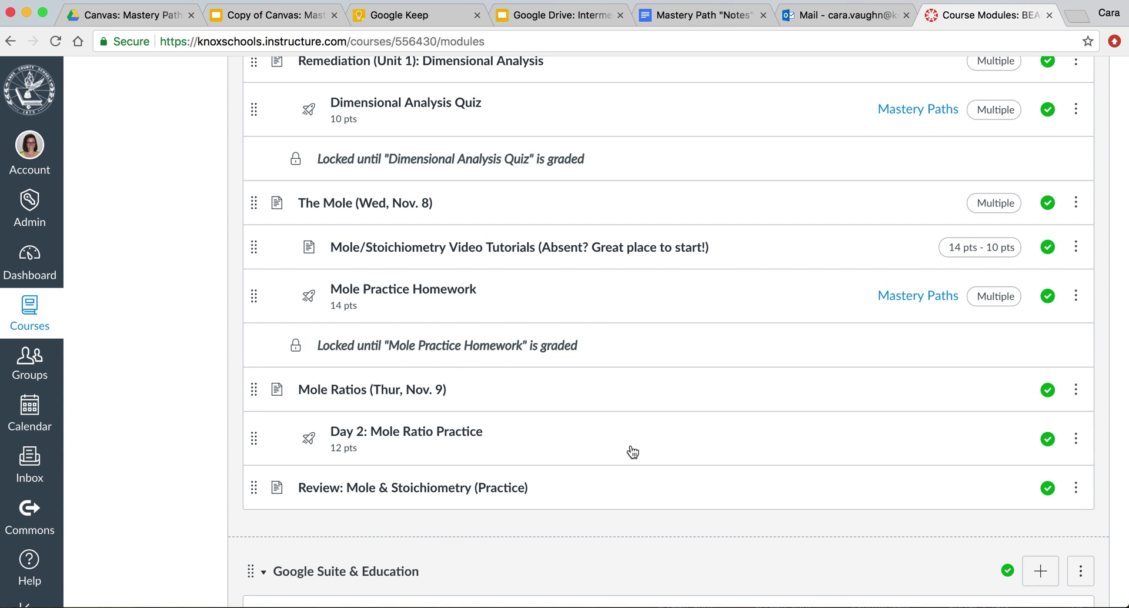
scroll(633, 451, up, 6)
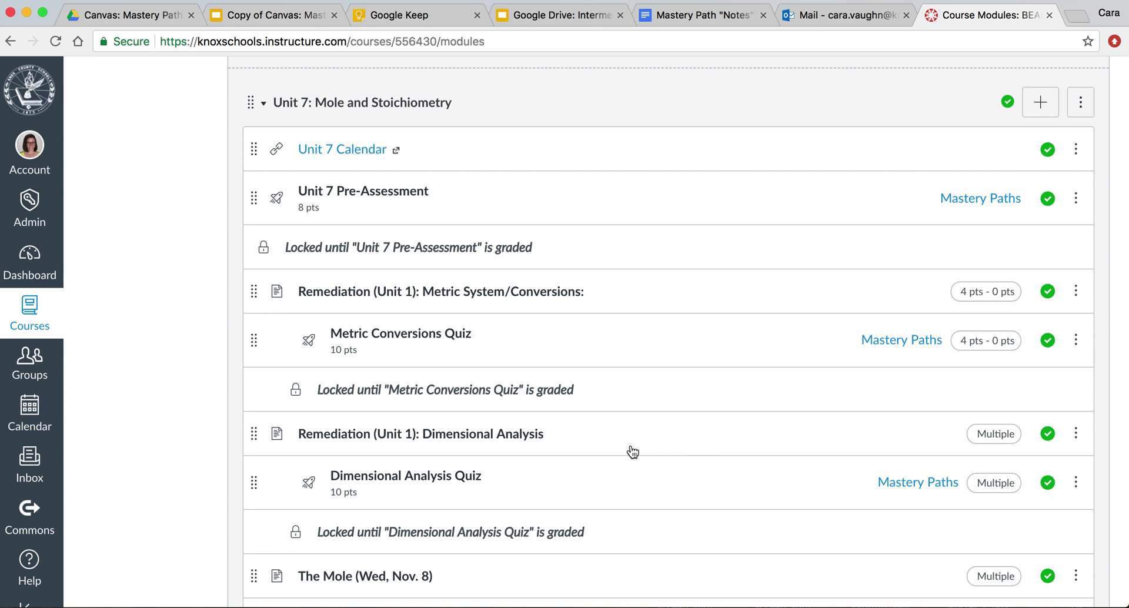
scroll(633, 451, down, 4)
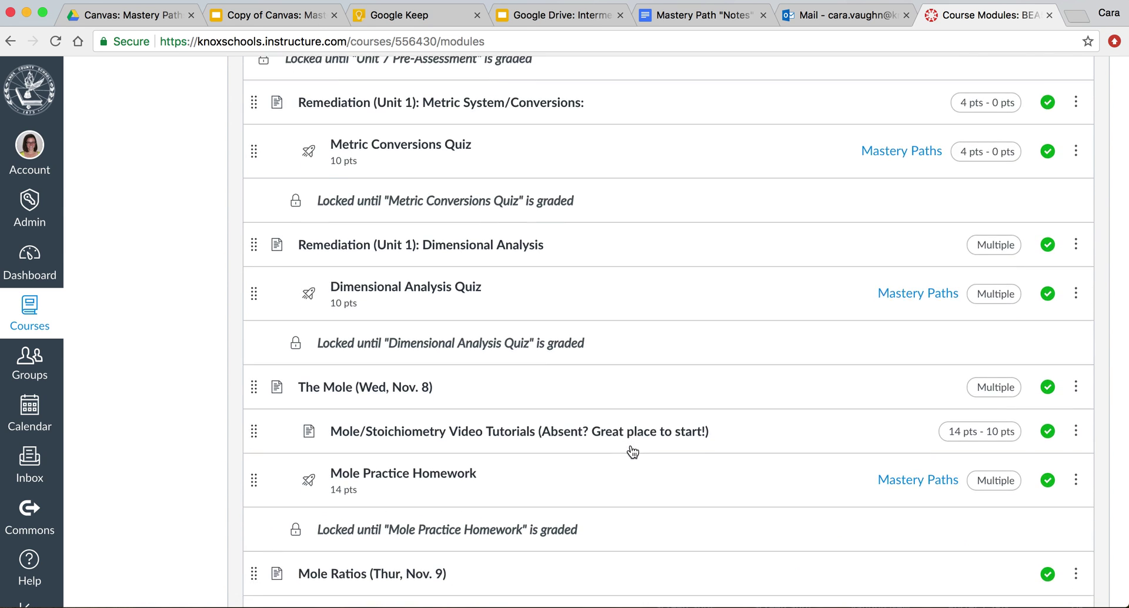
scroll(633, 452, up, 6)
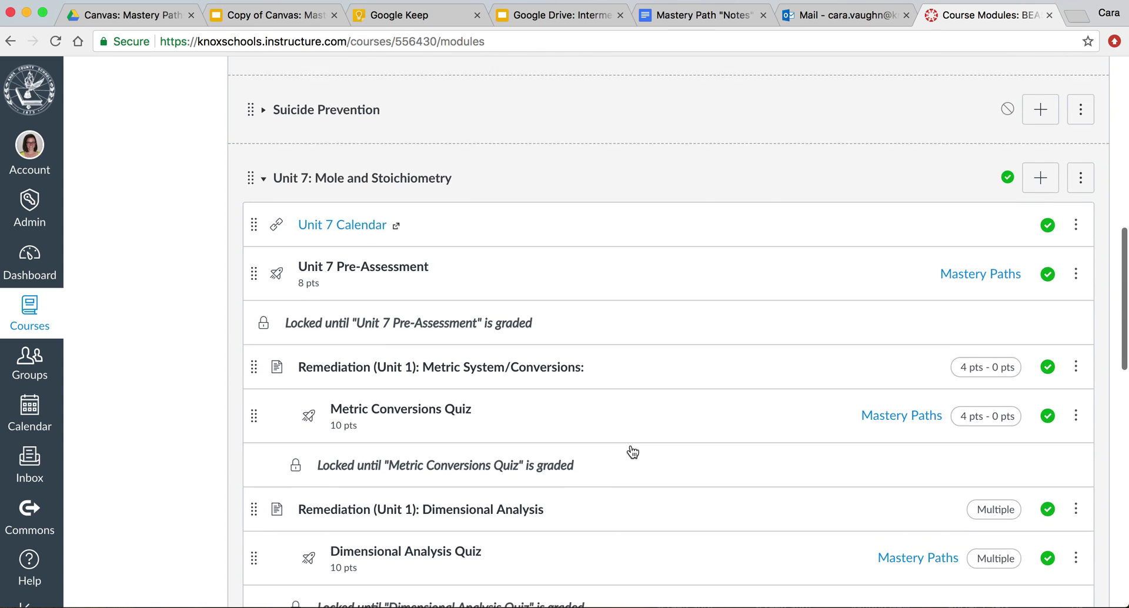